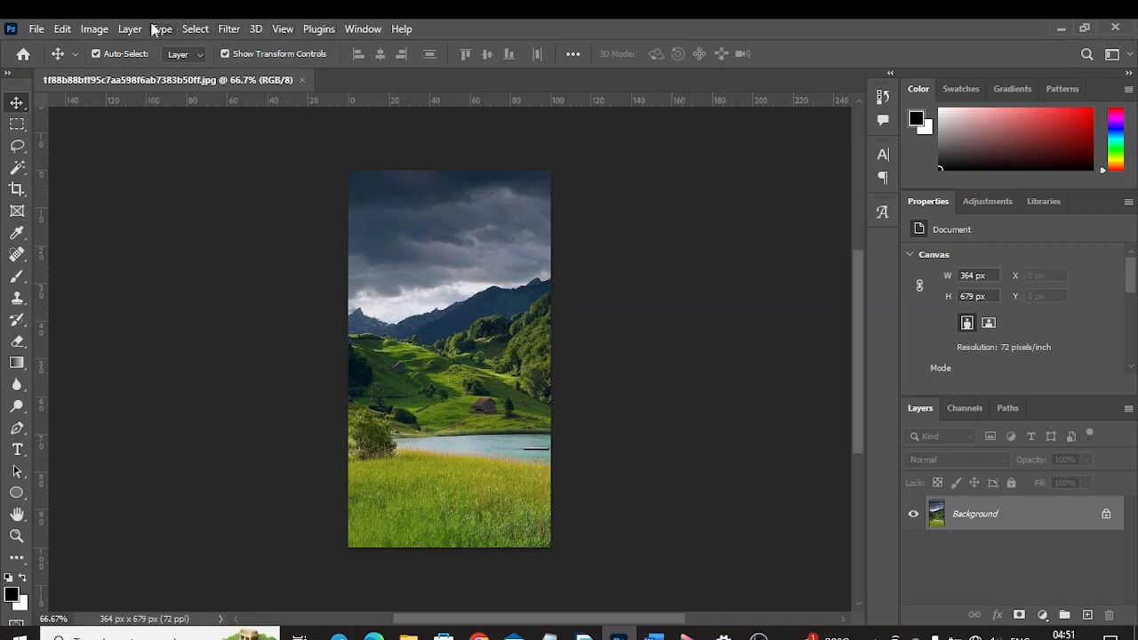
Create a new gradient fill layer named "Light Beam" above the Background
click(129, 29)
mouse_move(242, 230)
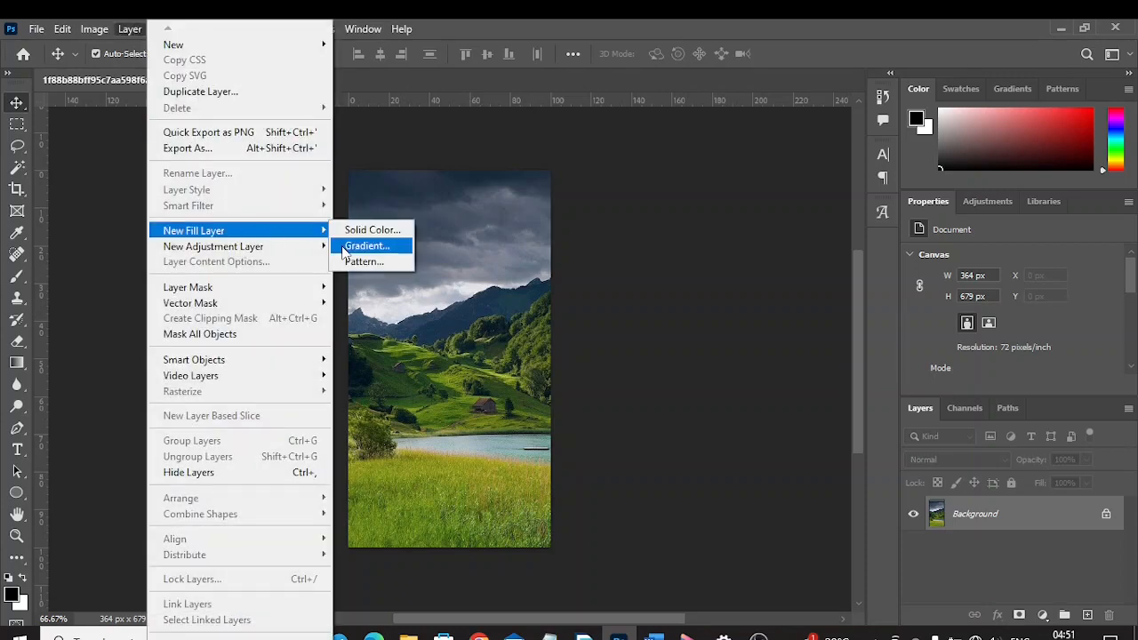
click(345, 250)
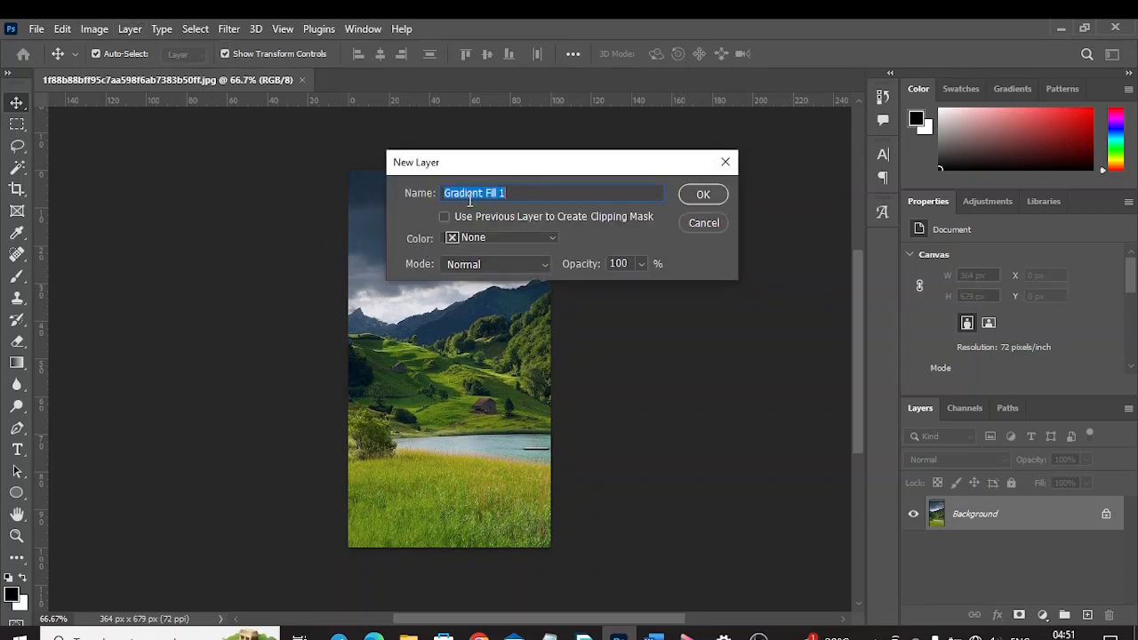
text(Light )
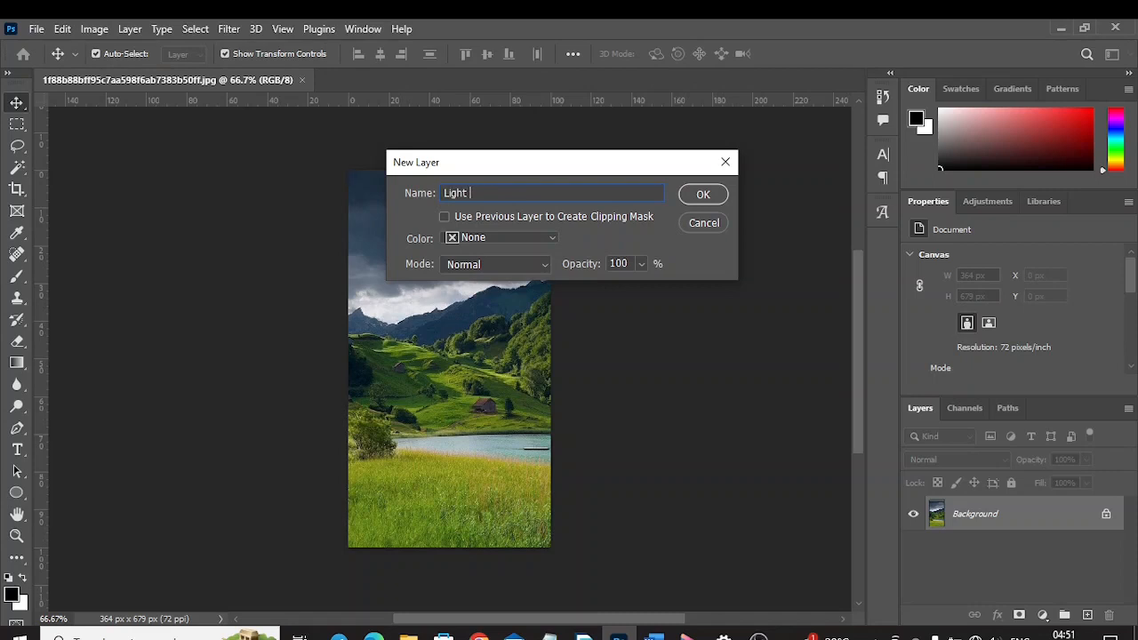
text(Beam)
click(692, 197)
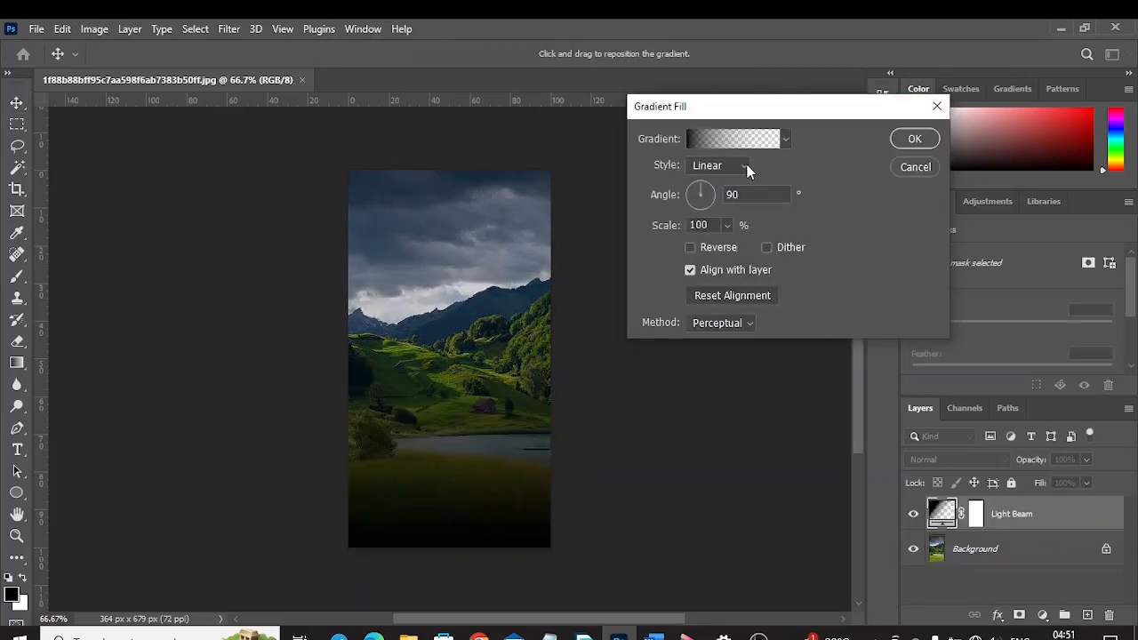
Set the gradient fill's style to Angle and change its gradient type to Noise
click(743, 165)
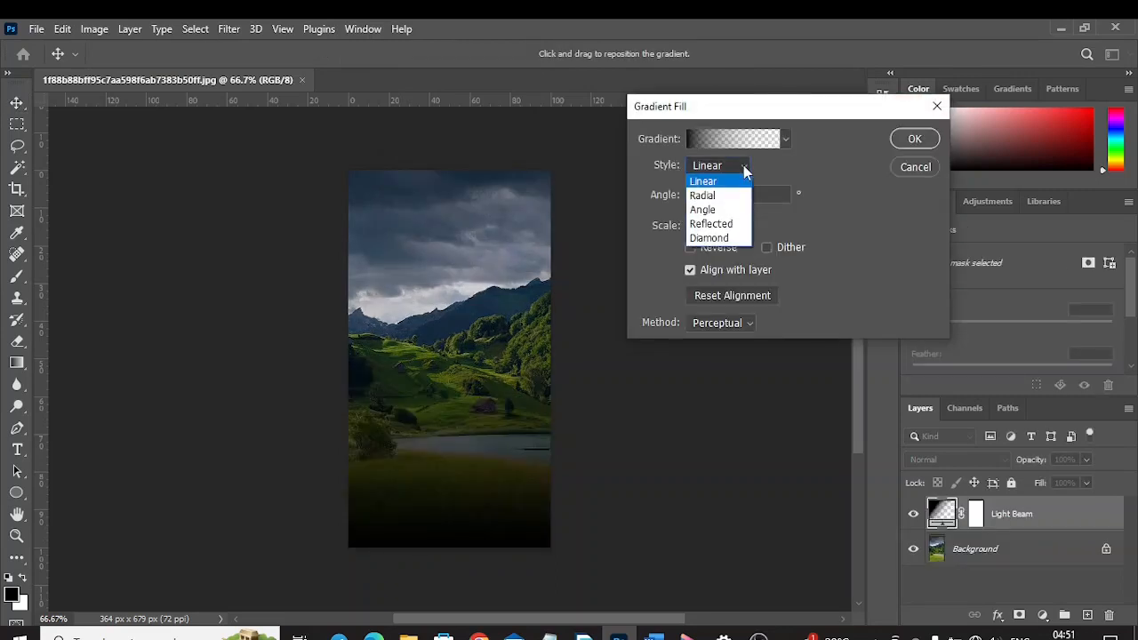
click(702, 210)
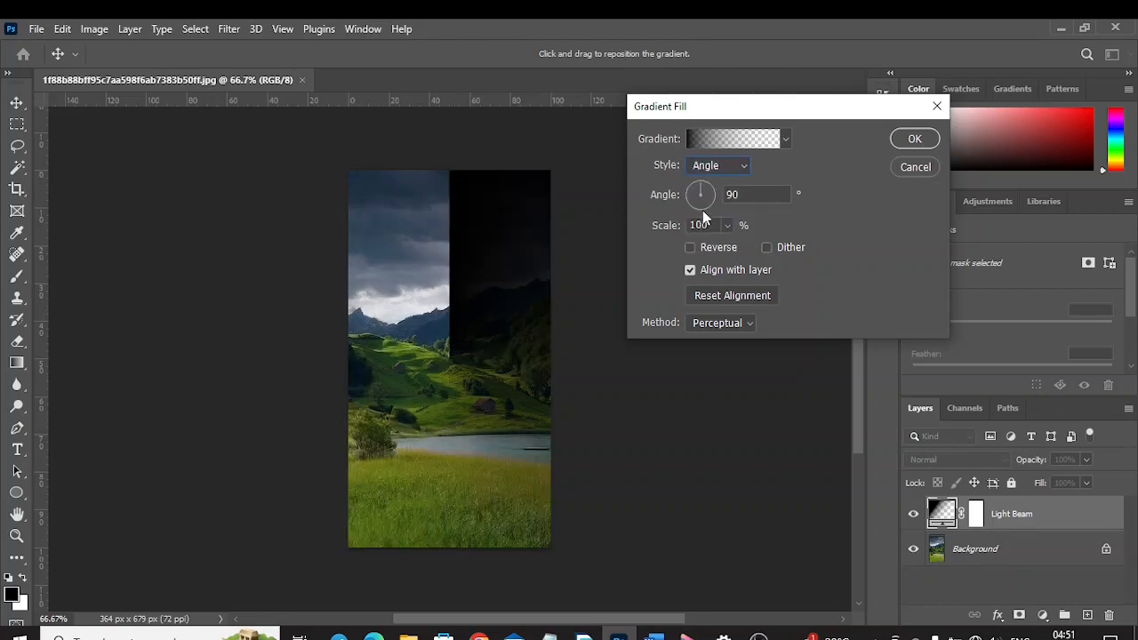
click(722, 140)
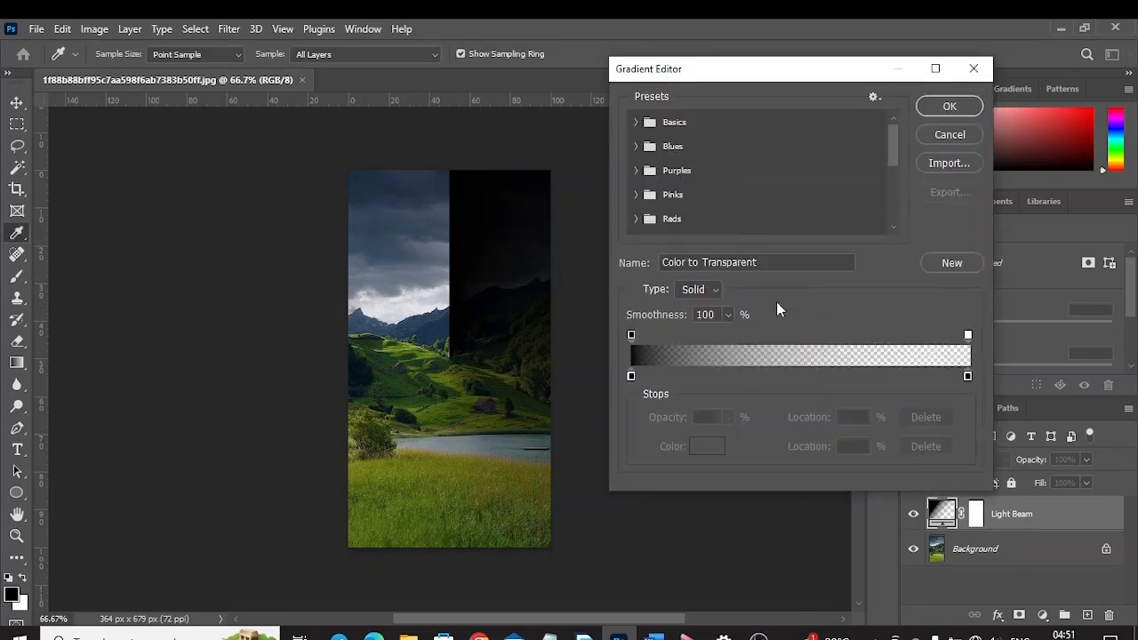
click(716, 291)
click(711, 320)
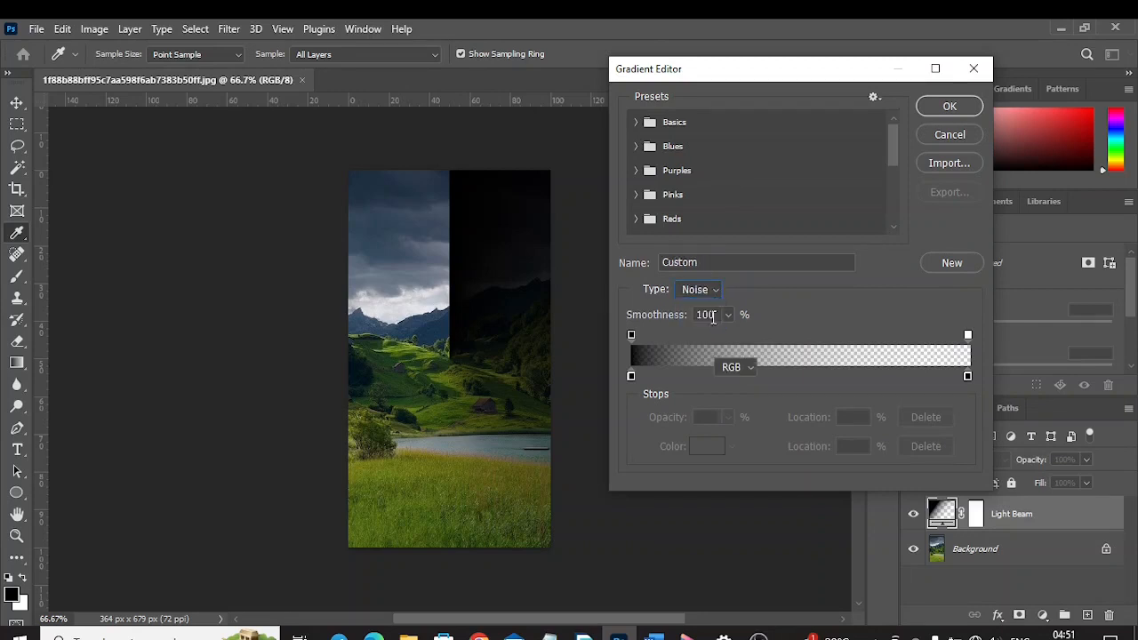
Switch the noise gradient's color model to HSB and reduce its maximum saturation to zero for gray rays
click(747, 372)
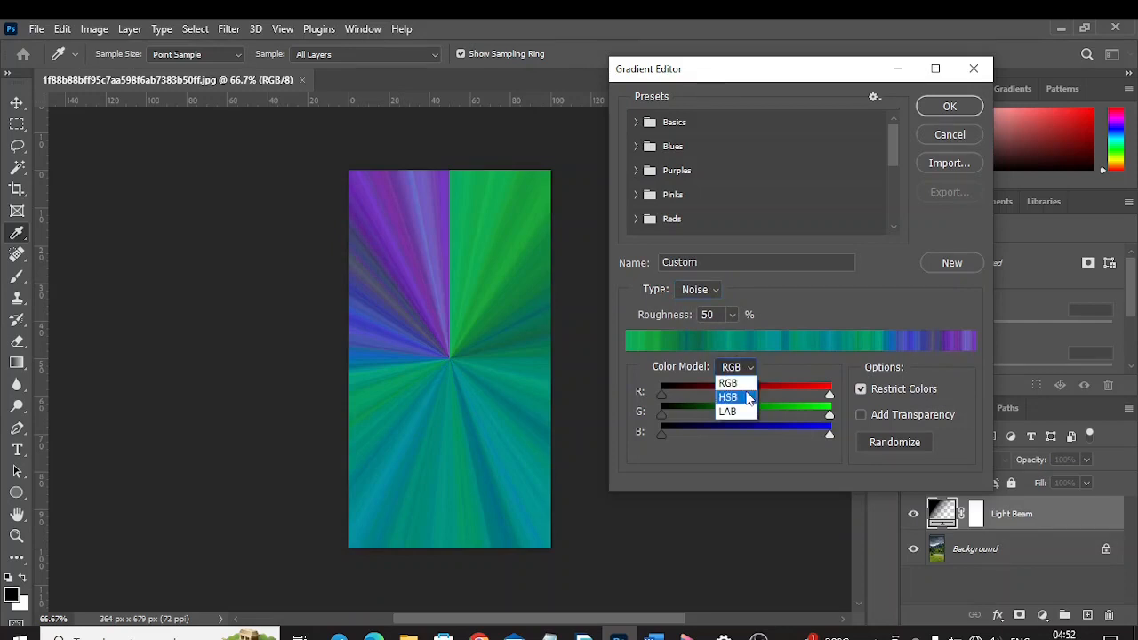
click(746, 397)
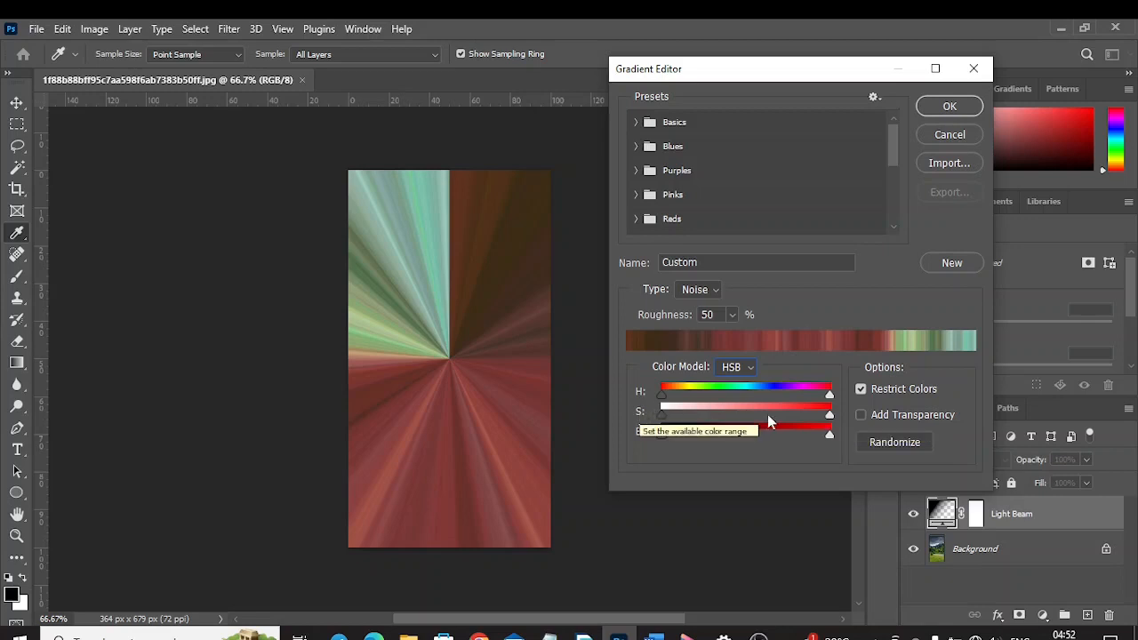
drag(829, 416, 818, 415)
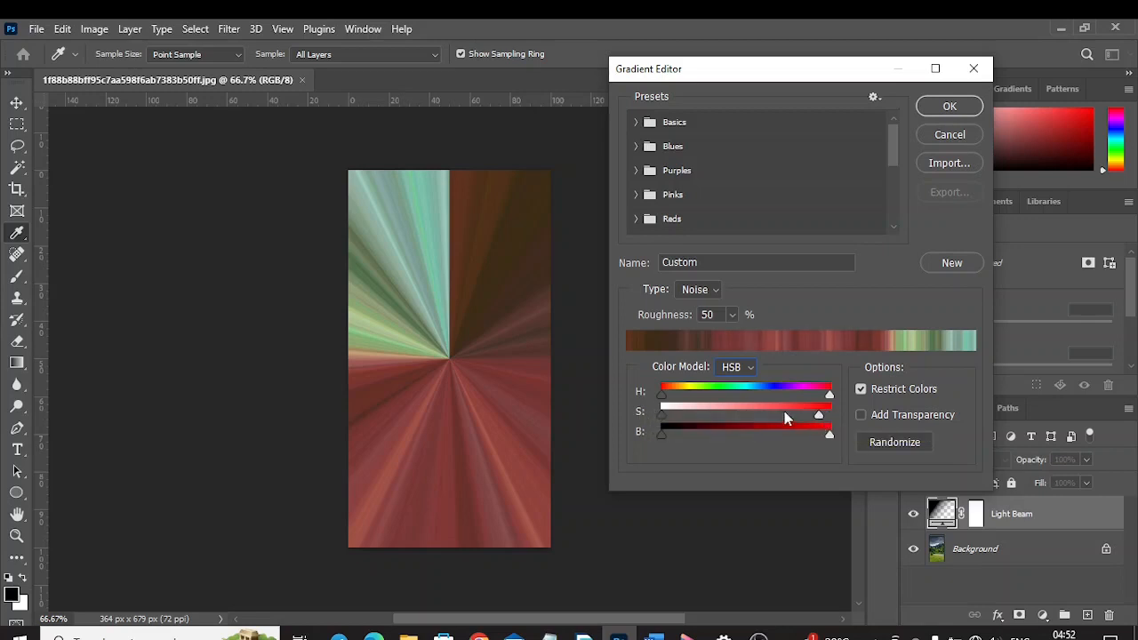
drag(709, 415, 640, 409)
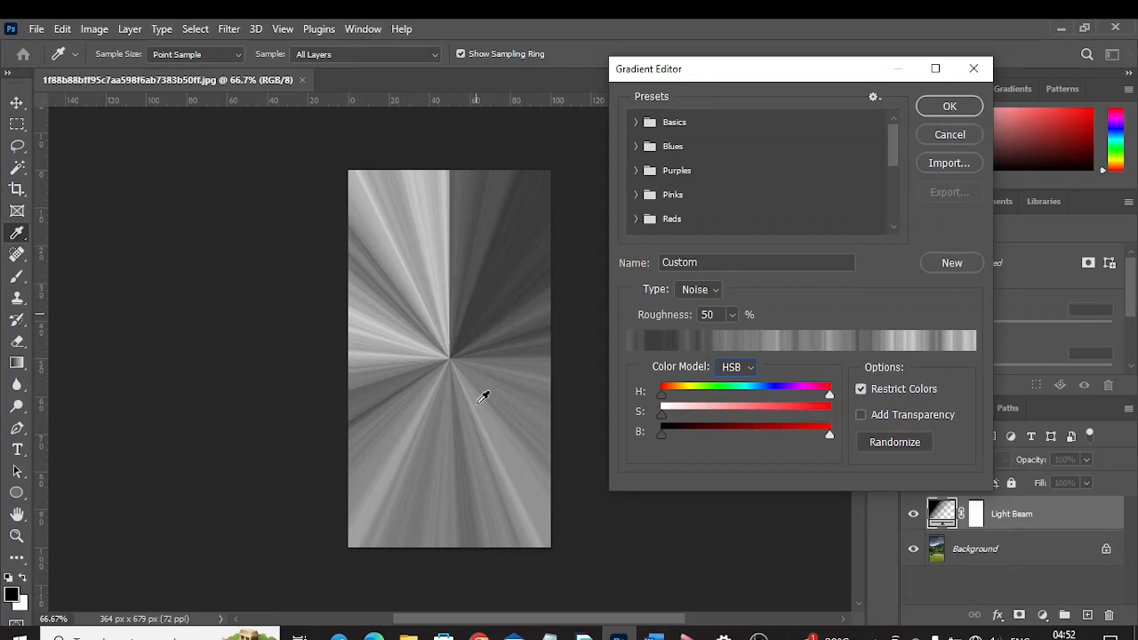
Randomize the noise gradient repeatedly until the light and dark rays are spread evenly around the centre
click(887, 445)
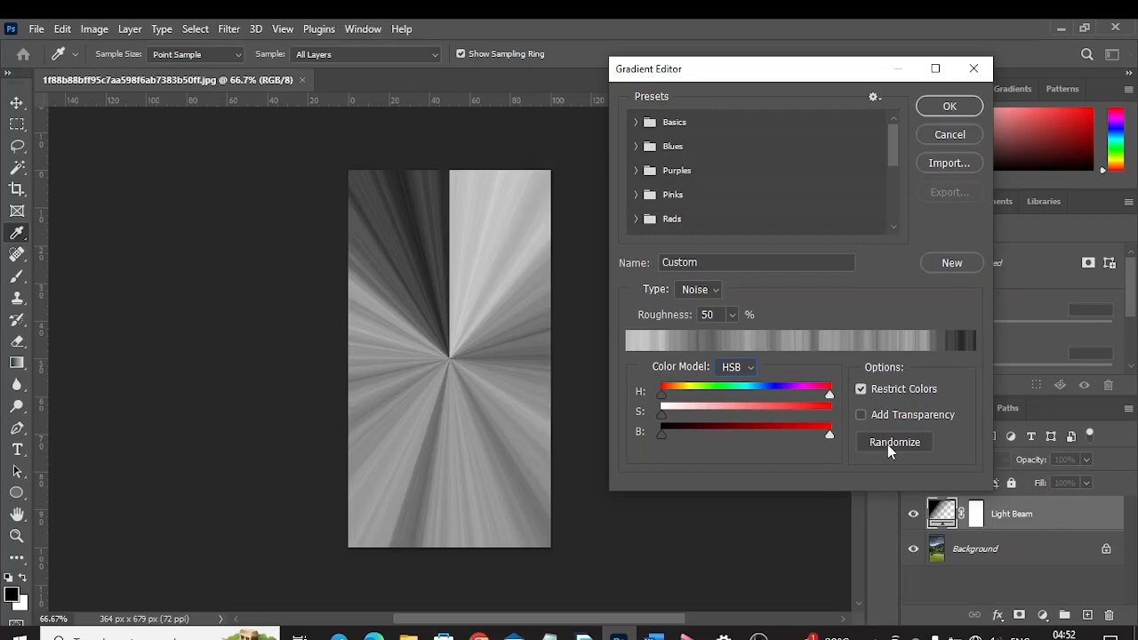
click(887, 444)
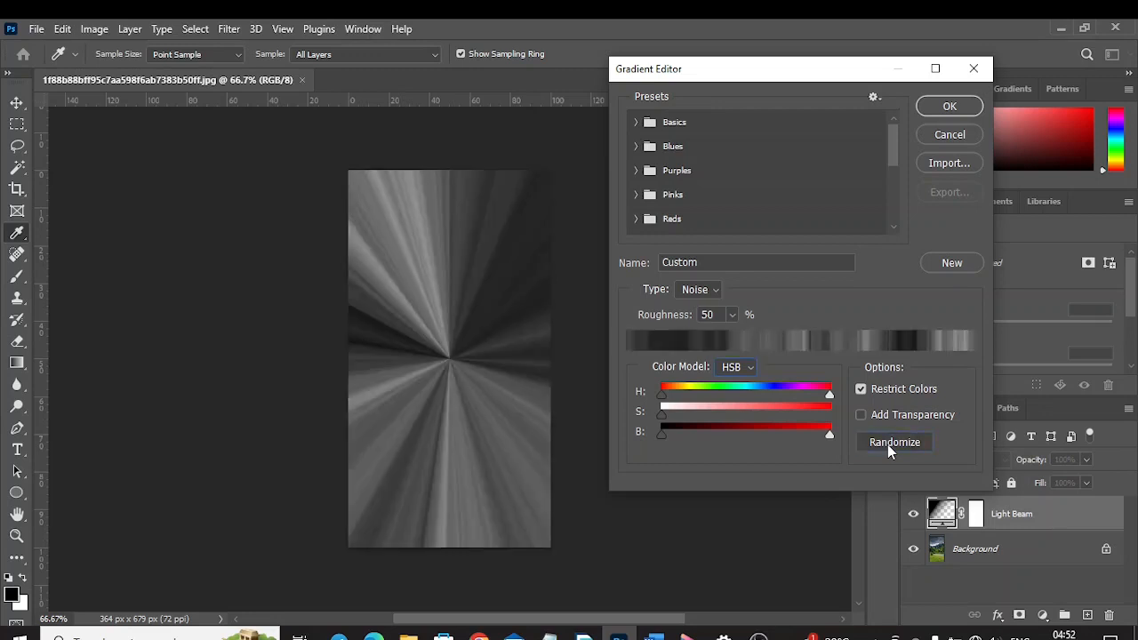
click(887, 444)
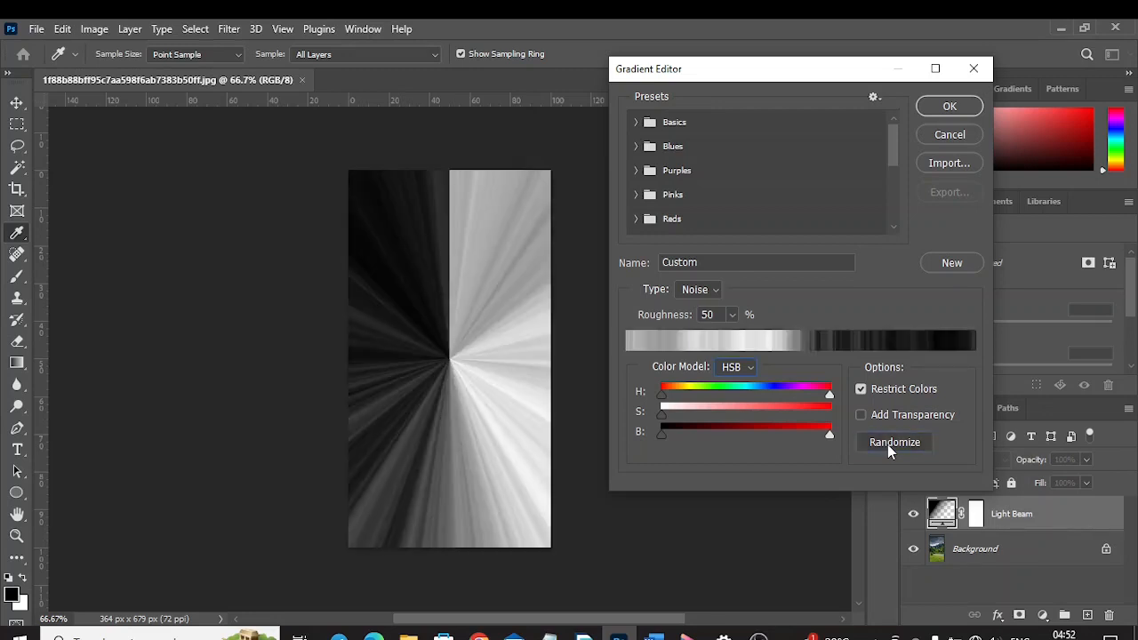
click(887, 445)
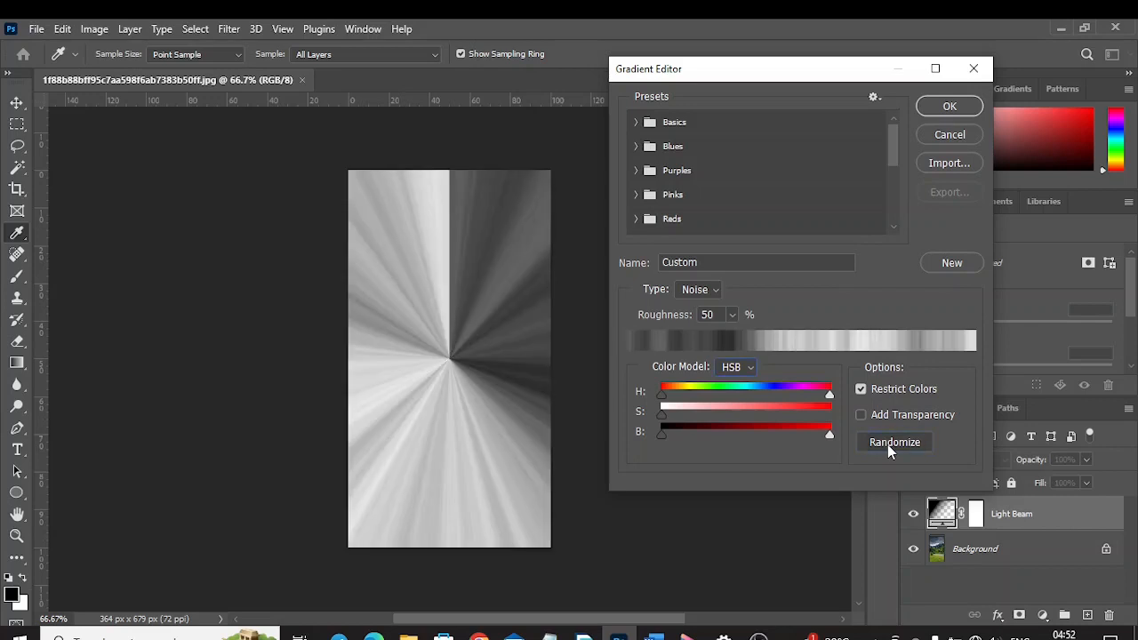
click(887, 444)
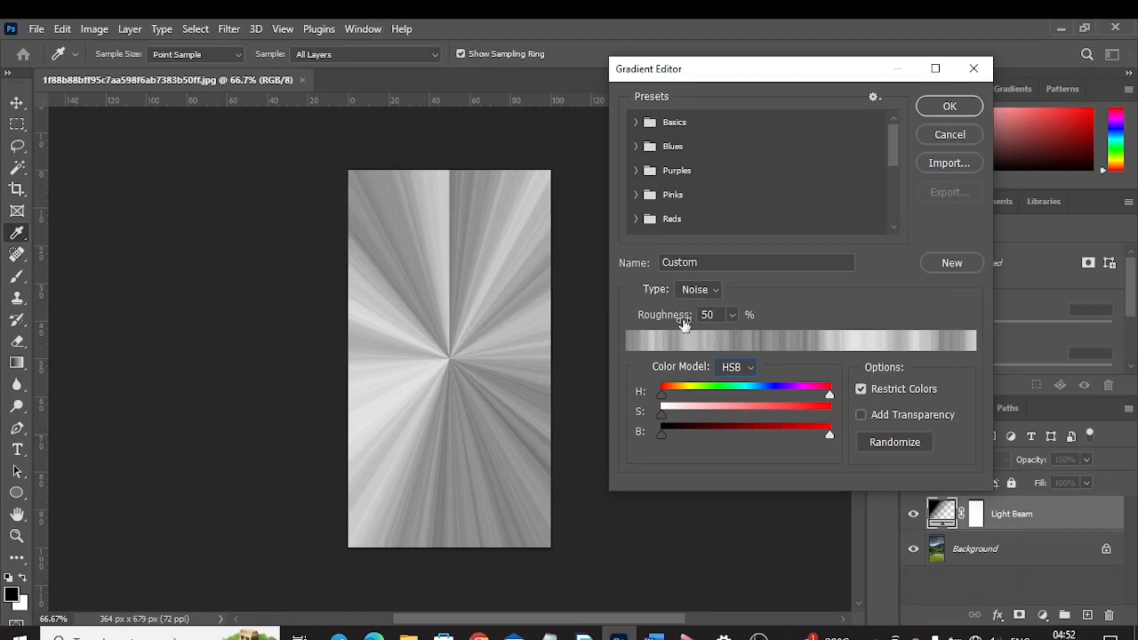
Set the noise gradient's roughness to 62% and apply the gradient fill
click(731, 316)
mouse_move(731, 340)
mouse_down()
mouse_move(766, 341)
mouse_move(740, 335)
mouse_up()
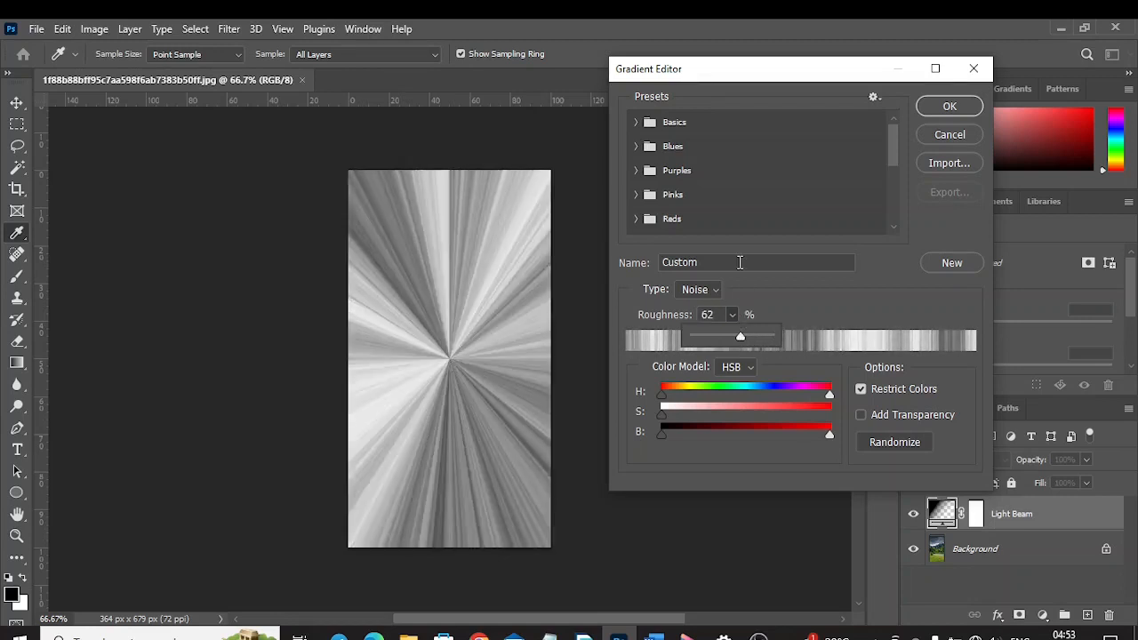
click(930, 104)
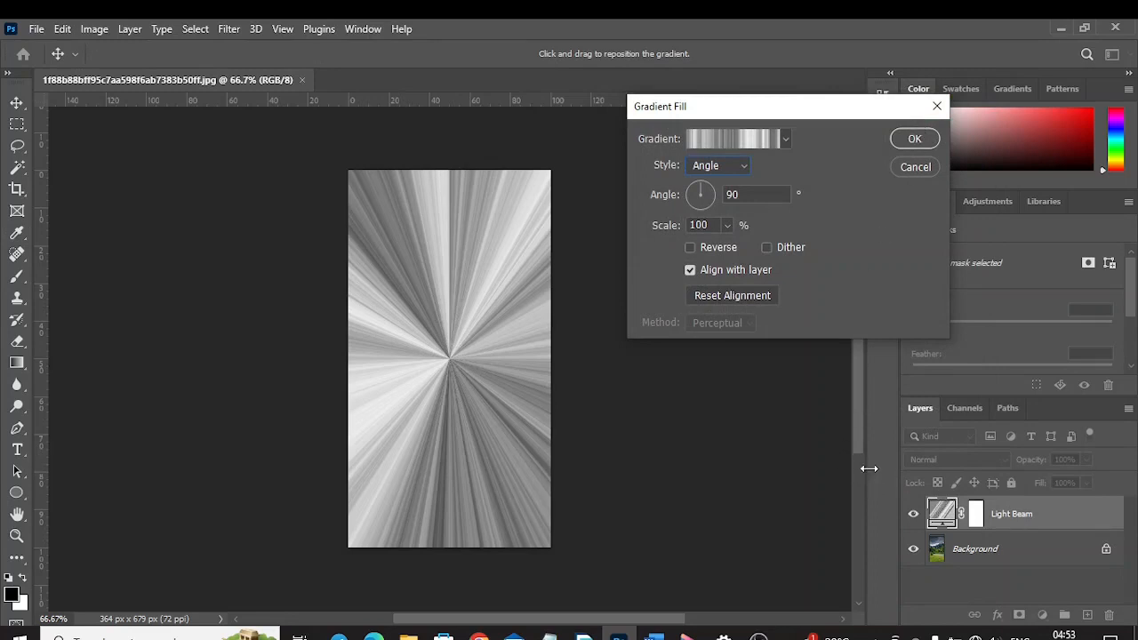
click(907, 139)
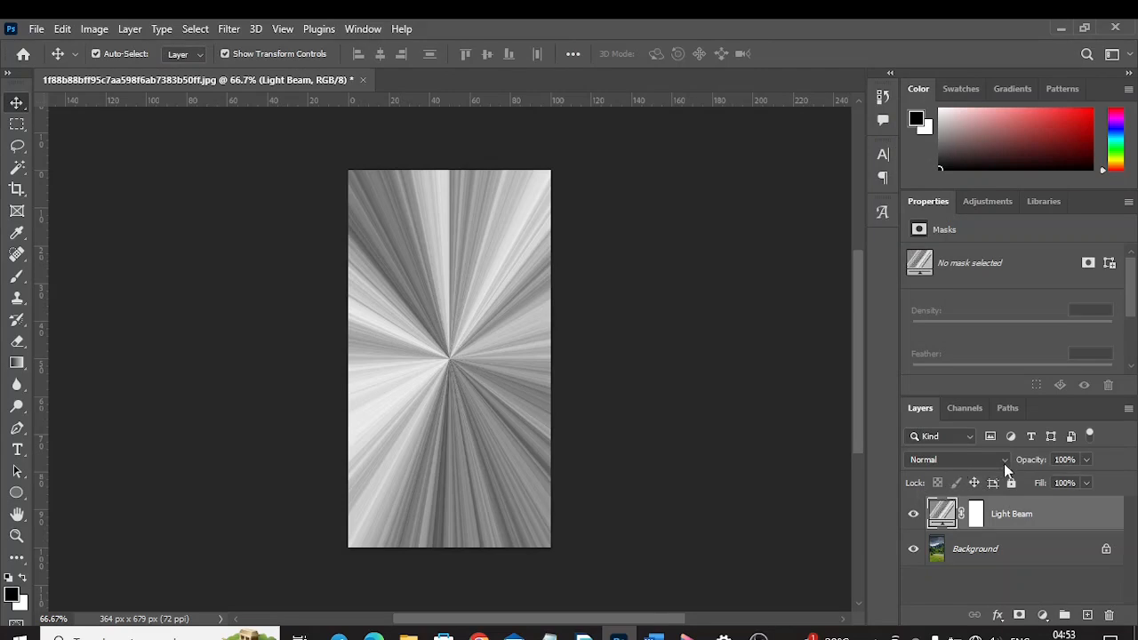
Set the Light Beam layer's blend mode to Soft Light and move the rays' centre up to the bright clouds above the mountains
click(1005, 464)
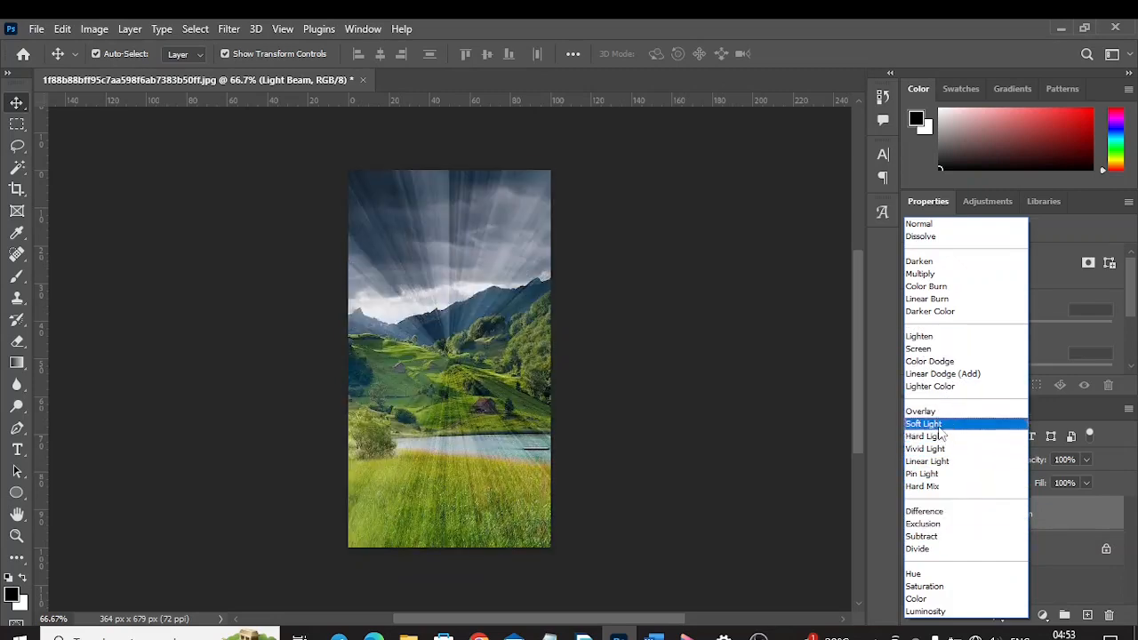
click(929, 424)
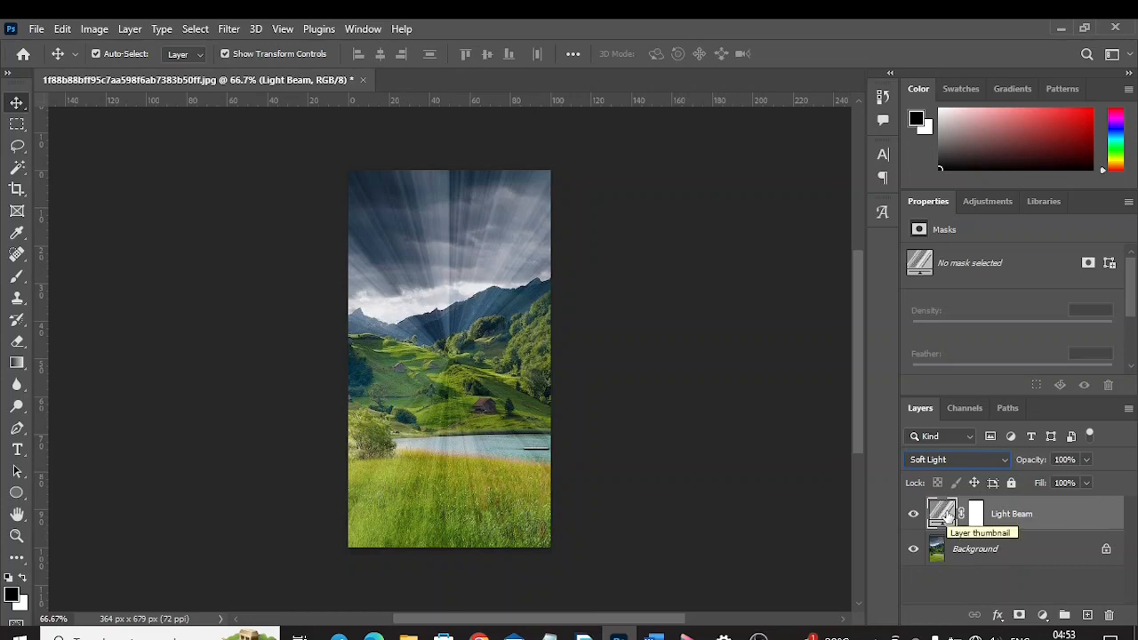
double_click(944, 514)
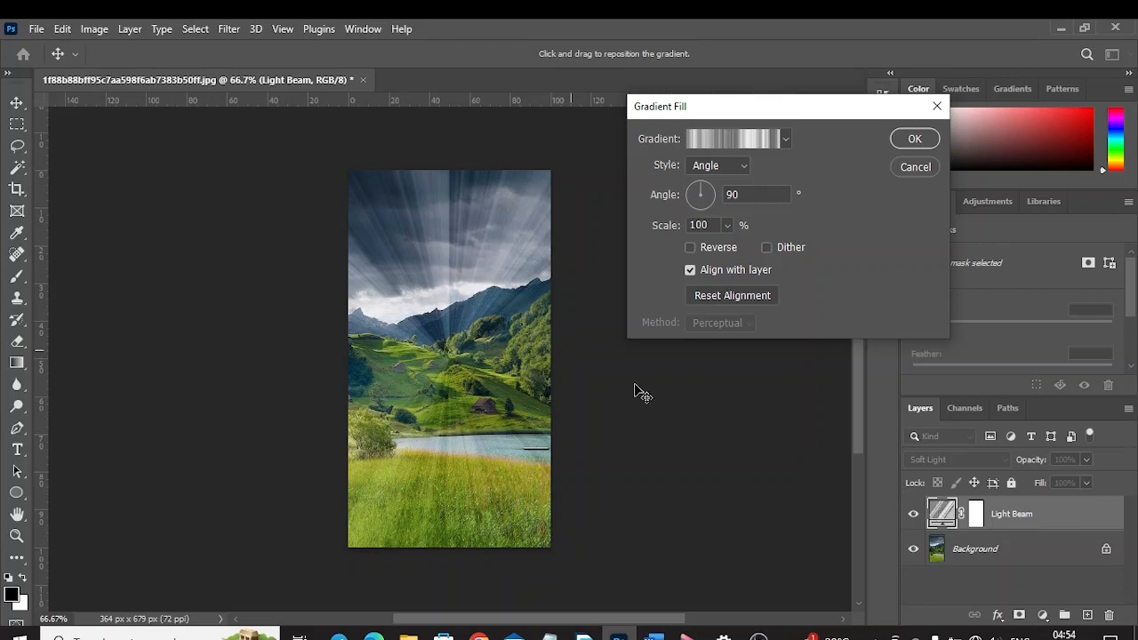
drag(449, 364, 439, 338)
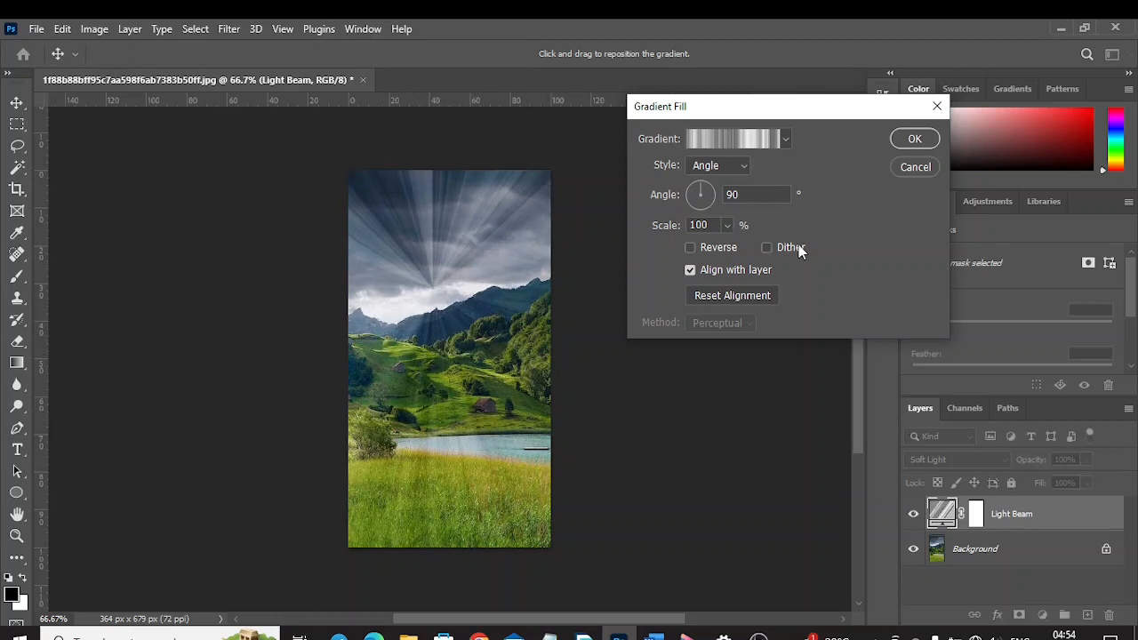
click(906, 142)
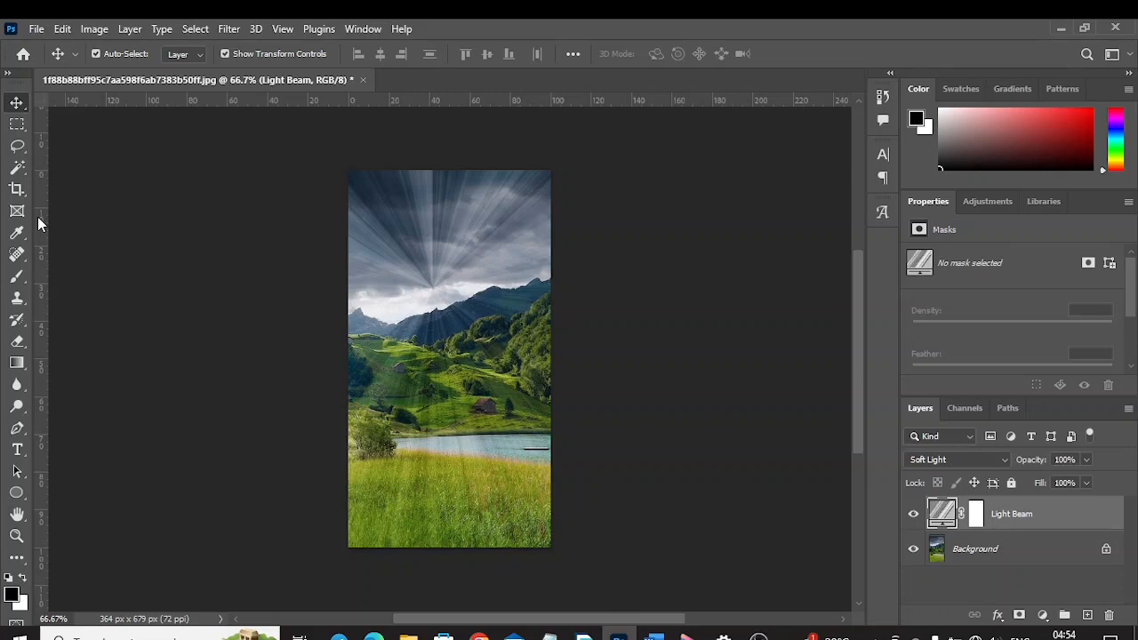
Set up the Brush tool with a Soft Round tip at 0% hardness and a size of 464 px
key(b)
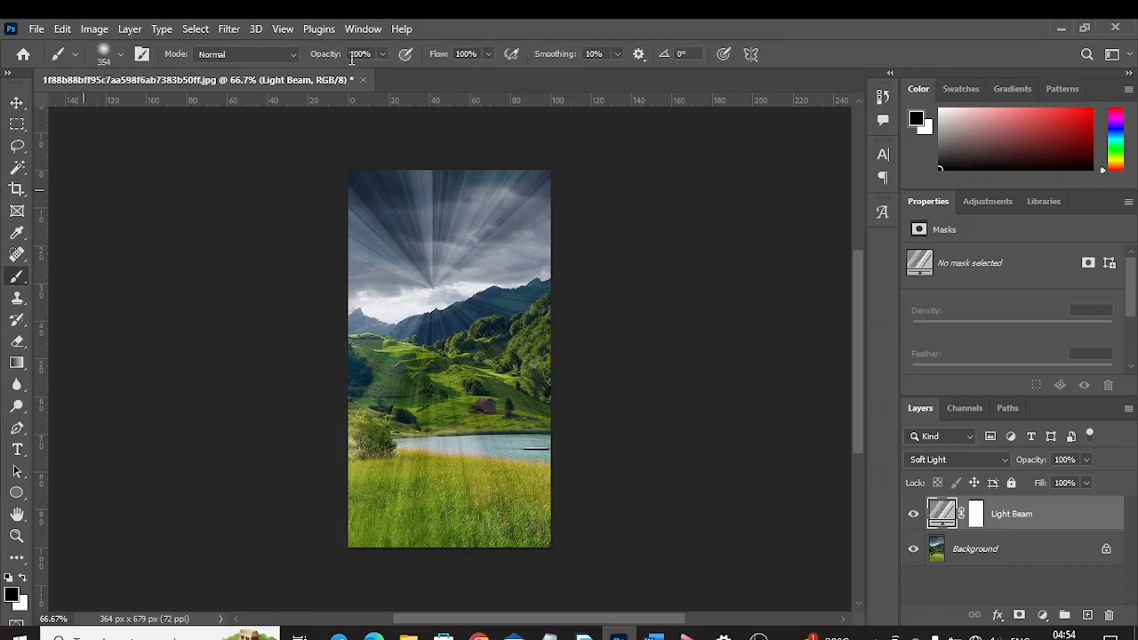
click(122, 54)
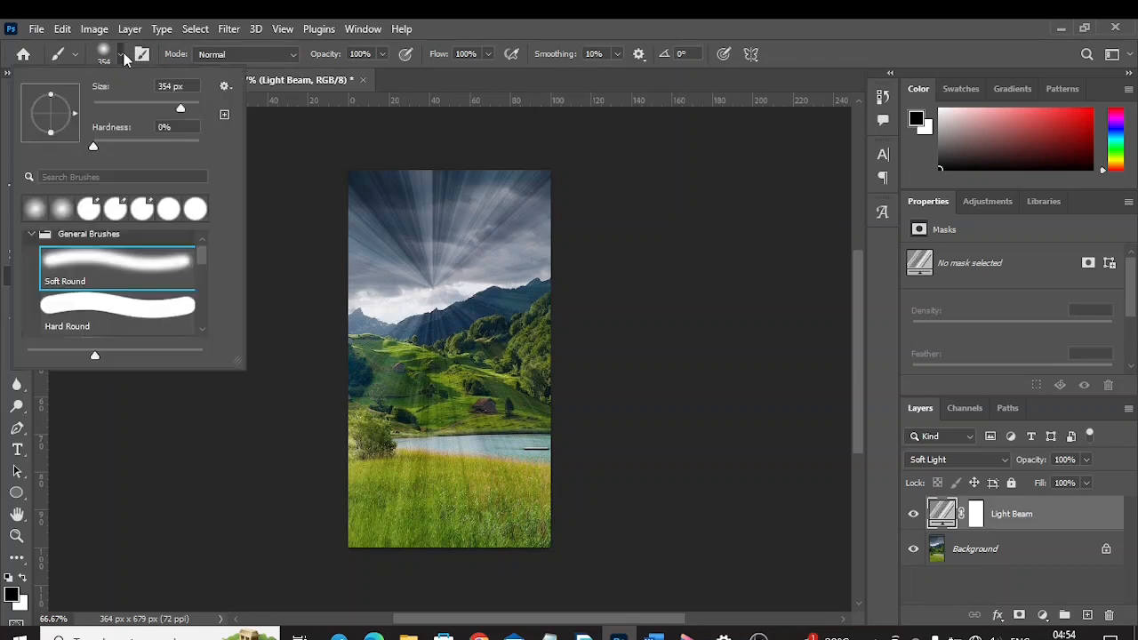
click(124, 53)
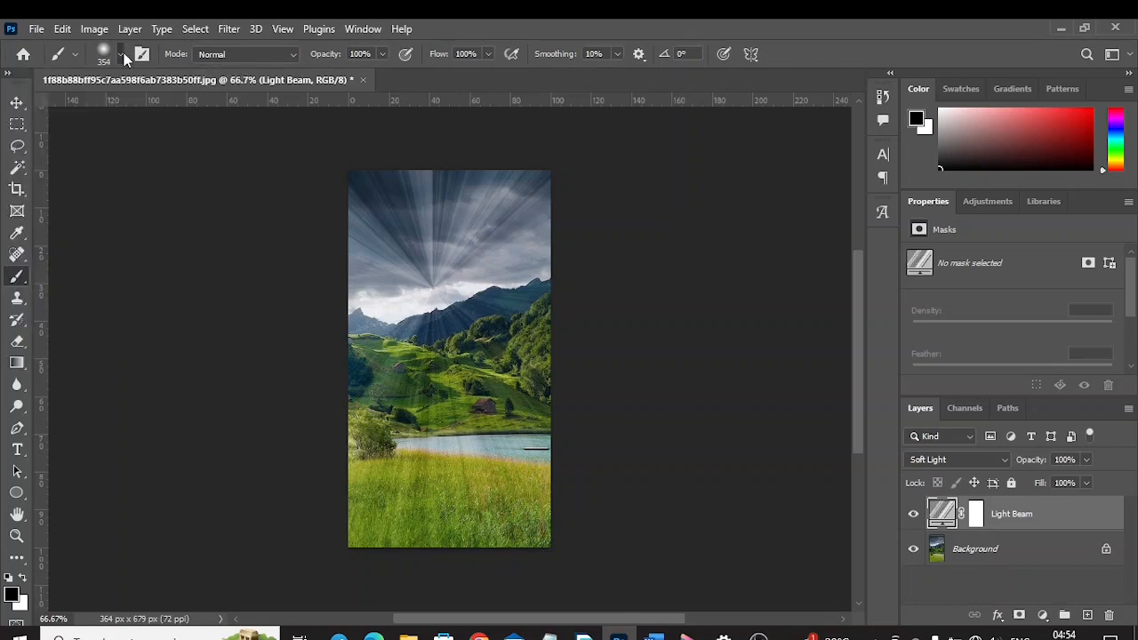
click(123, 52)
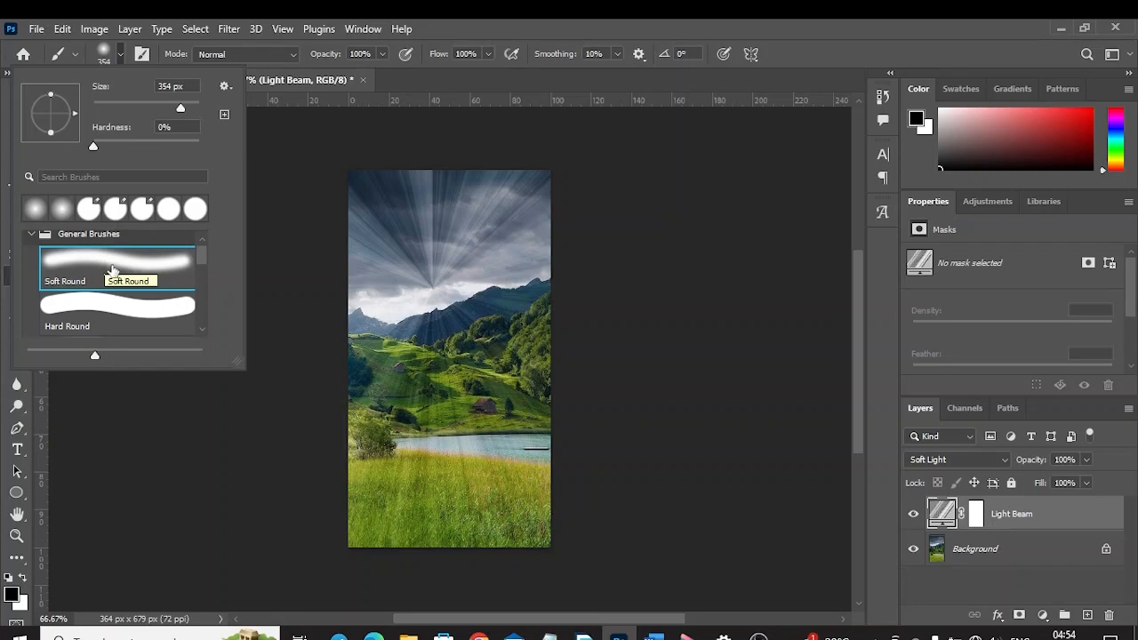
click(123, 54)
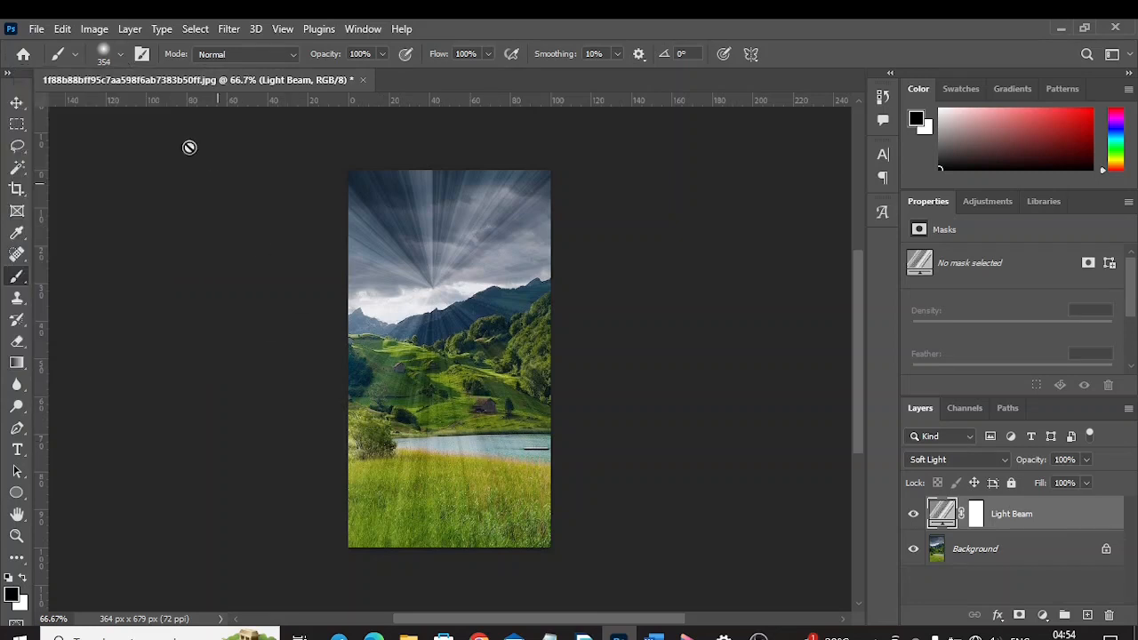
click(122, 54)
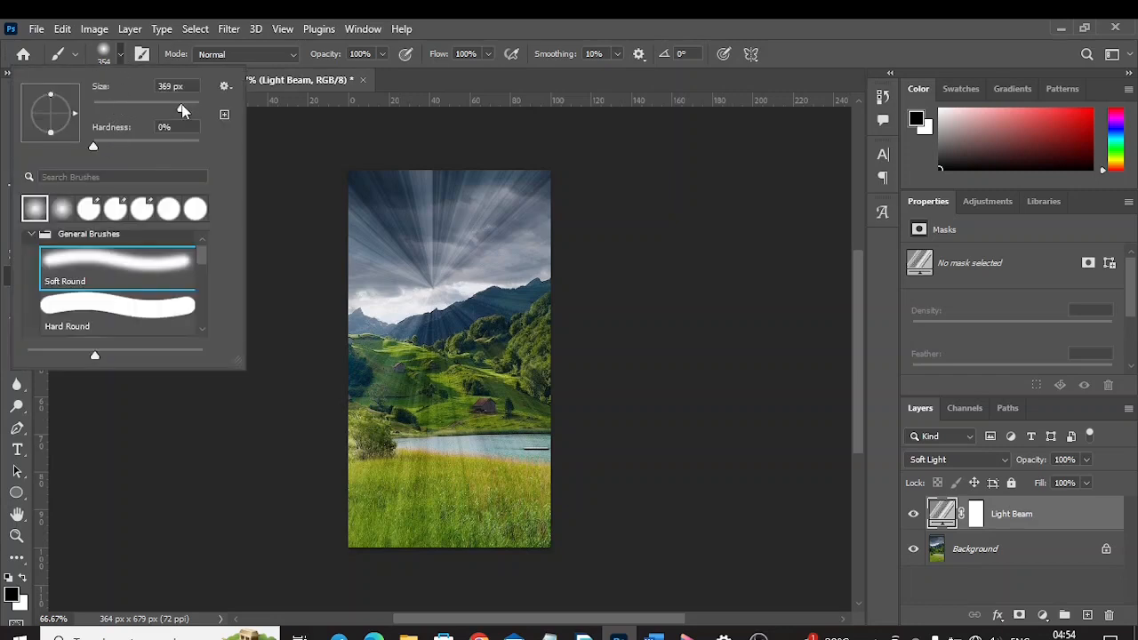
drag(180, 108, 187, 110)
click(120, 53)
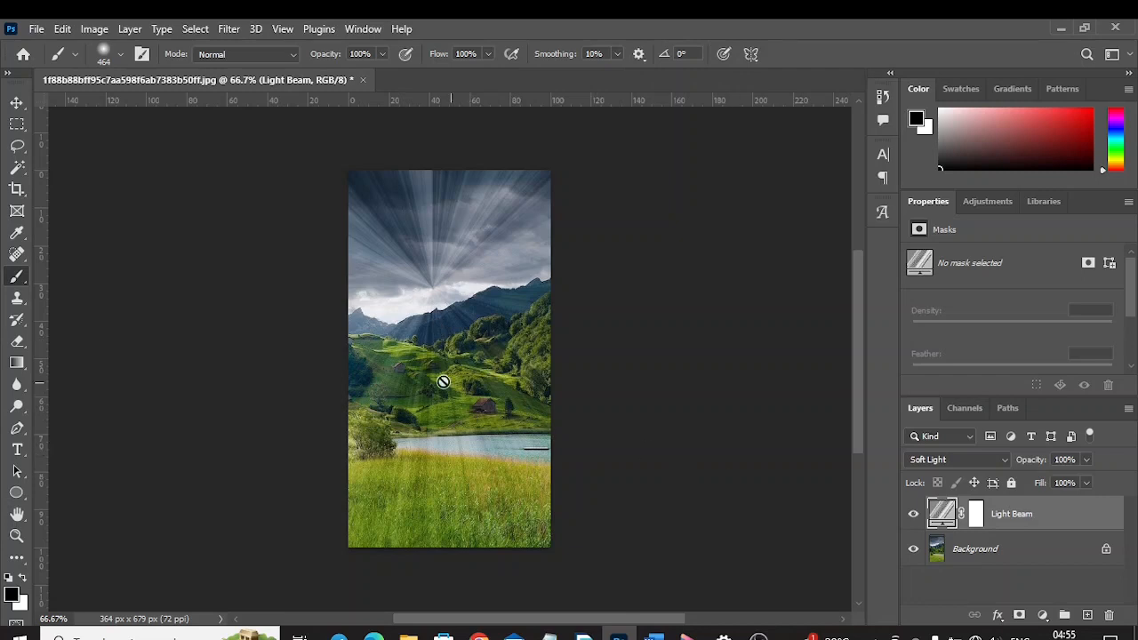
Paint black on the Light Beam layer mask over the meadow, hills, side edges and upper sky, keeping the rays only around the central clouds
click(976, 518)
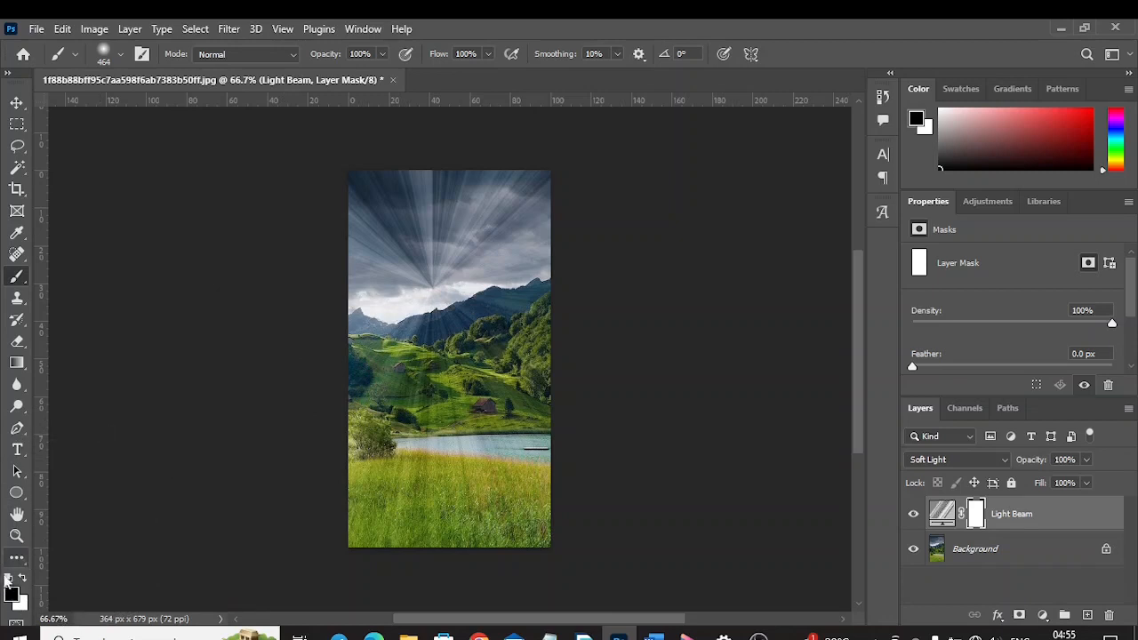
click(23, 578)
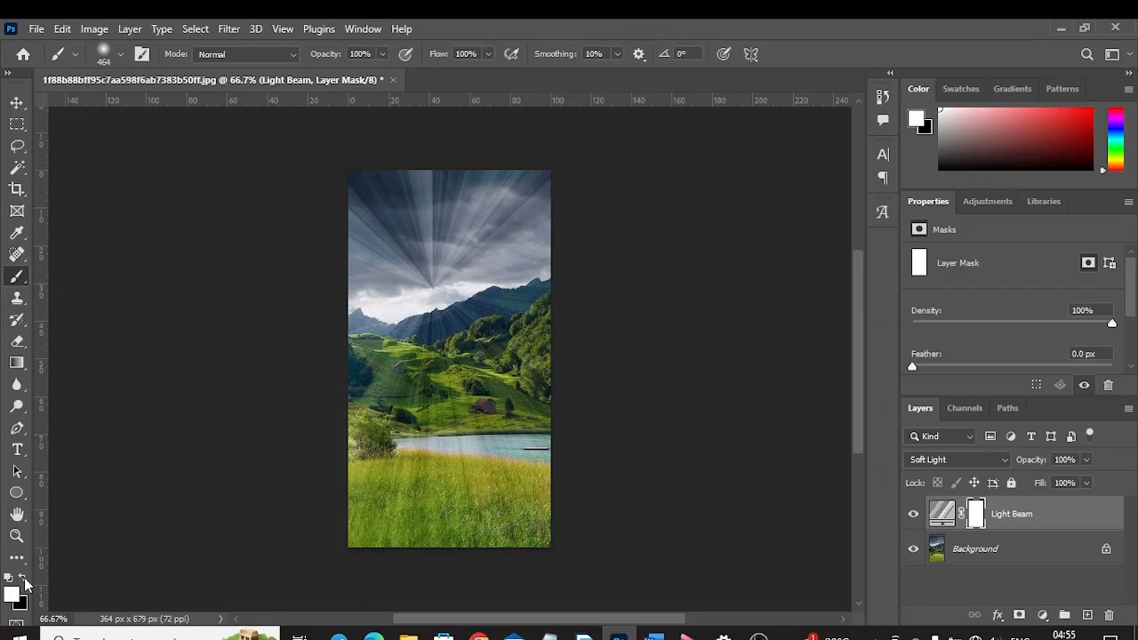
click(24, 578)
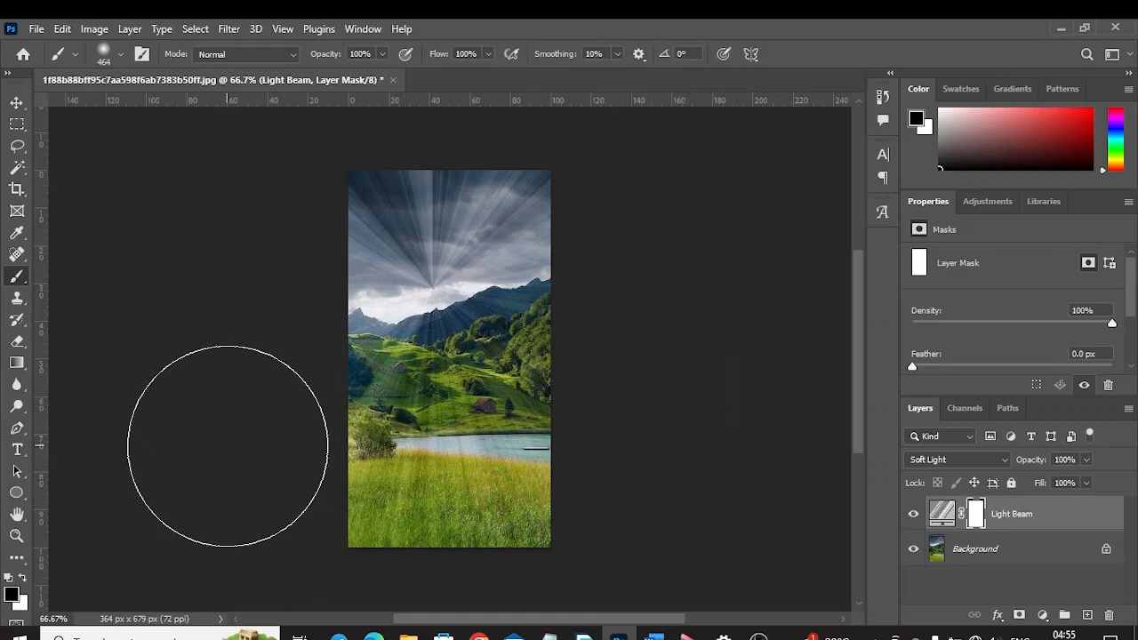
key(x)
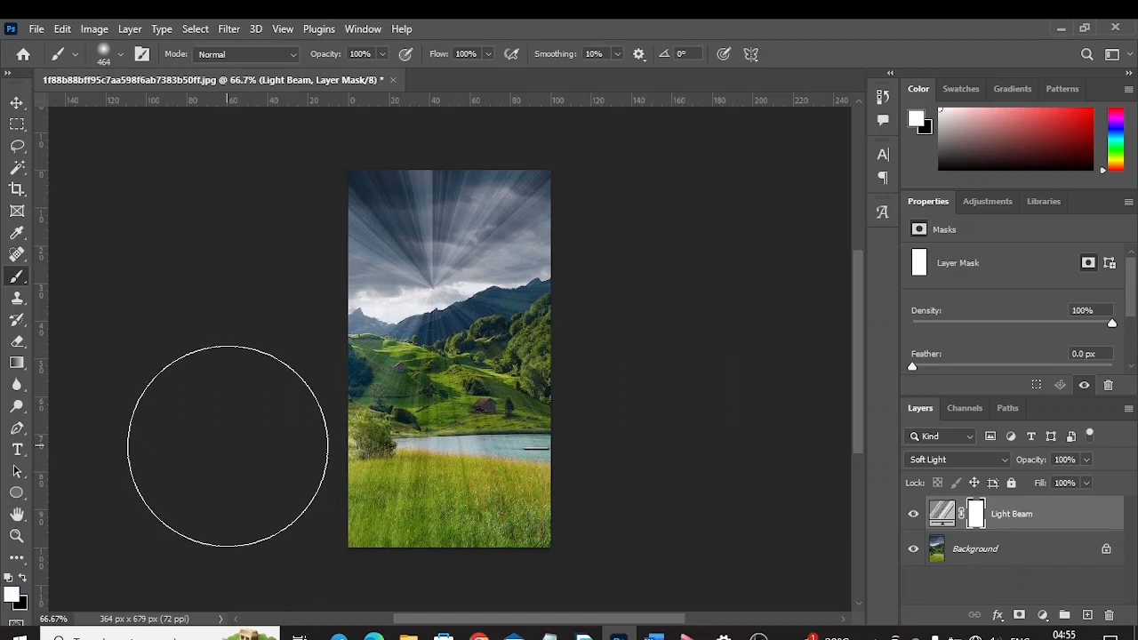
key(x)
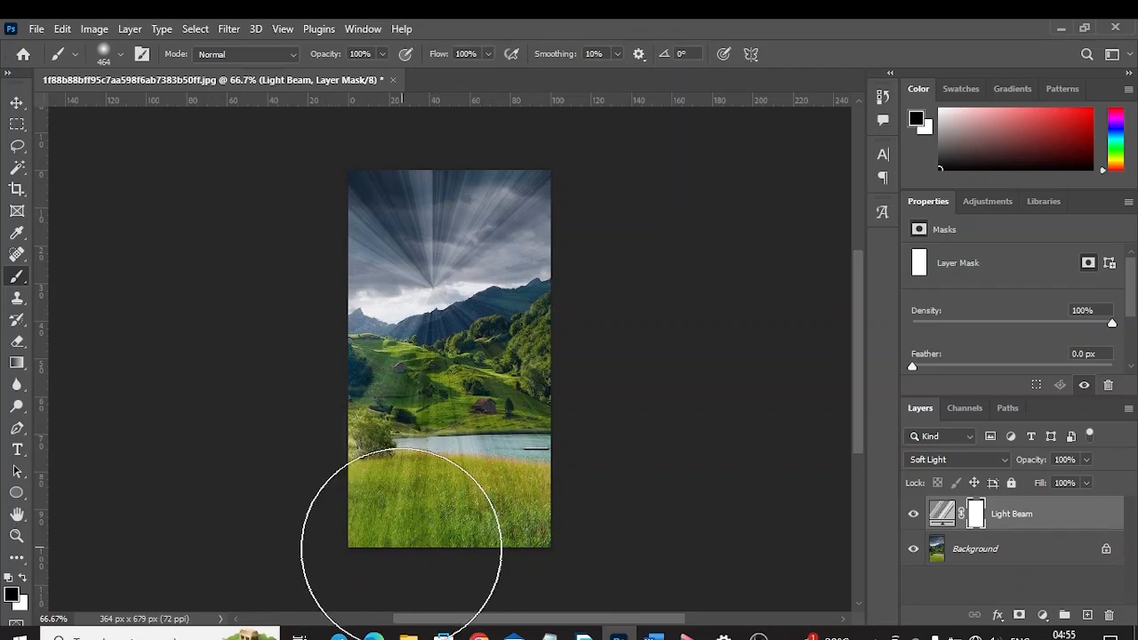
mouse_move(416, 546)
mouse_down()
mouse_move(518, 549)
mouse_move(503, 547)
mouse_up()
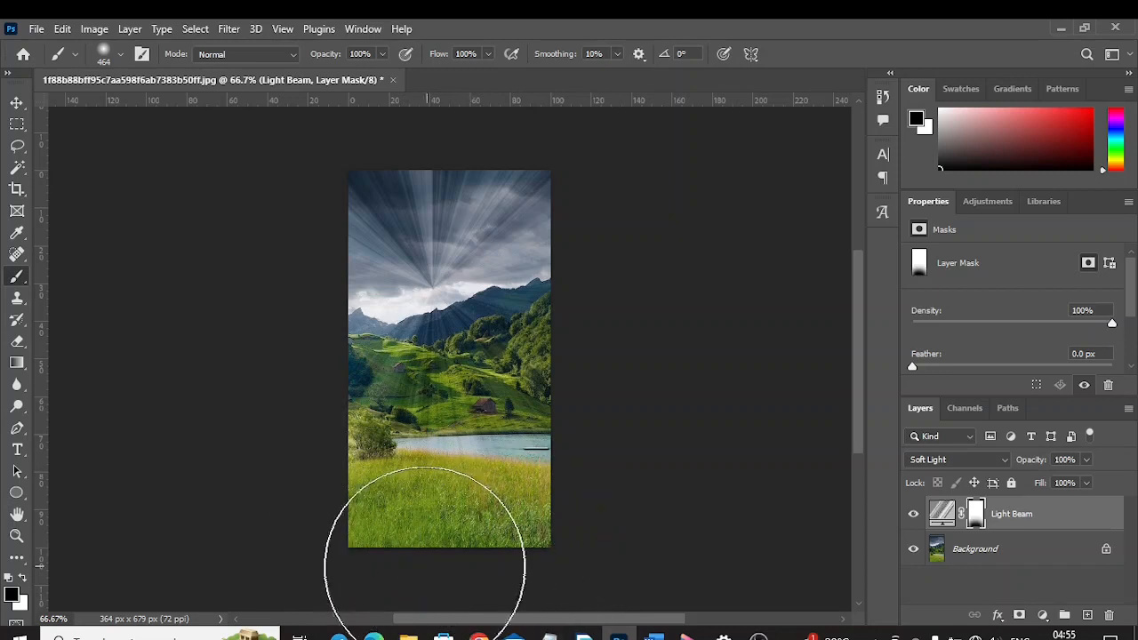
click(576, 525)
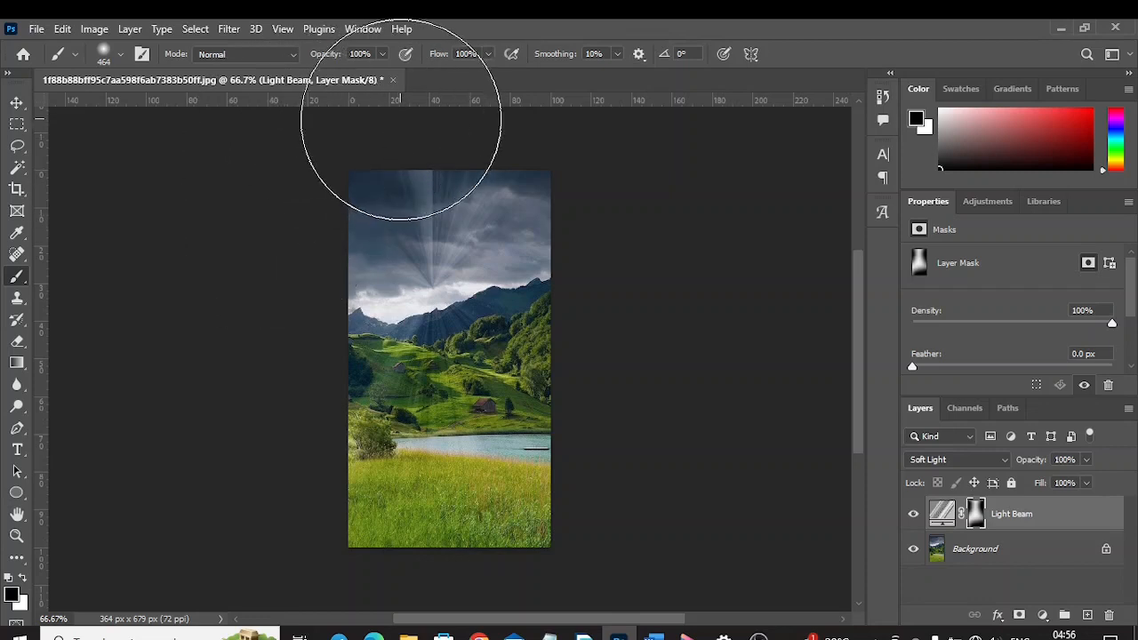
mouse_move(404, 118)
mouse_down()
mouse_move(517, 118)
mouse_move(569, 153)
mouse_move(584, 356)
mouse_move(533, 503)
mouse_move(374, 478)
mouse_move(493, 508)
mouse_move(549, 631)
mouse_move(480, 483)
mouse_up()
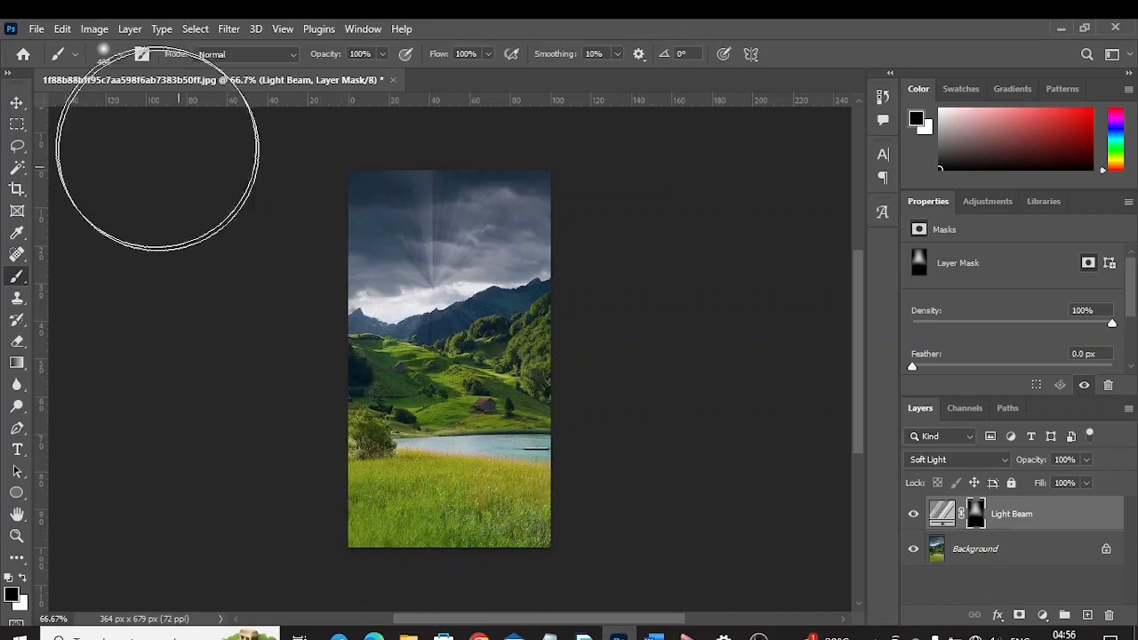
Reposition the Light Beam gradient so the rays' centre sits slightly lower, on the mountain ridge beneath the bright clouds, and apply the fill
click(16, 104)
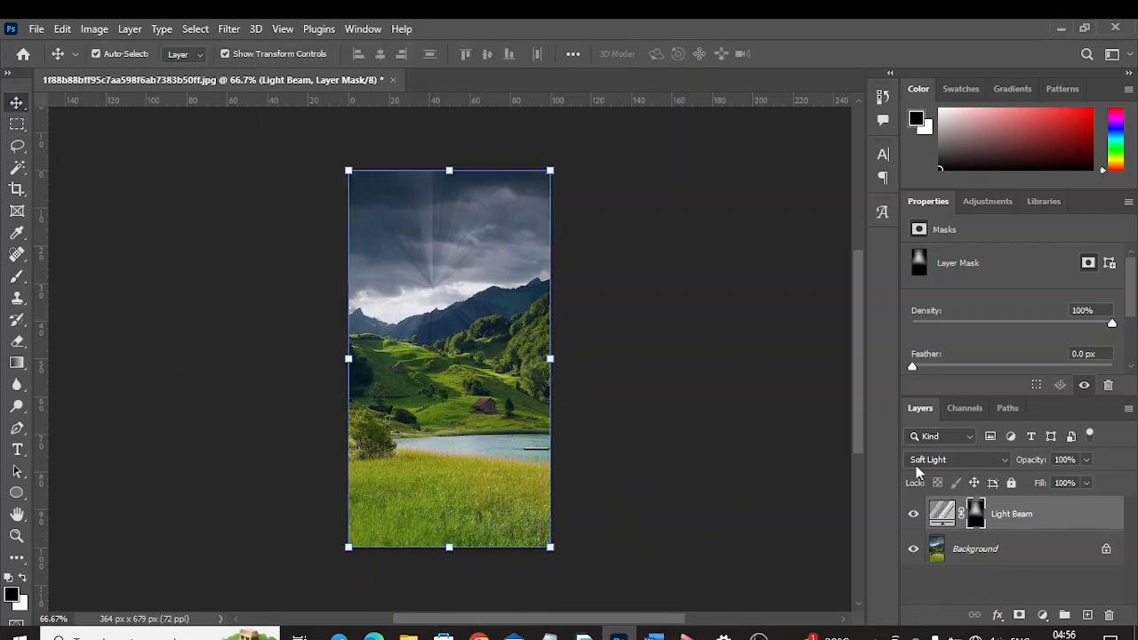
double_click(941, 524)
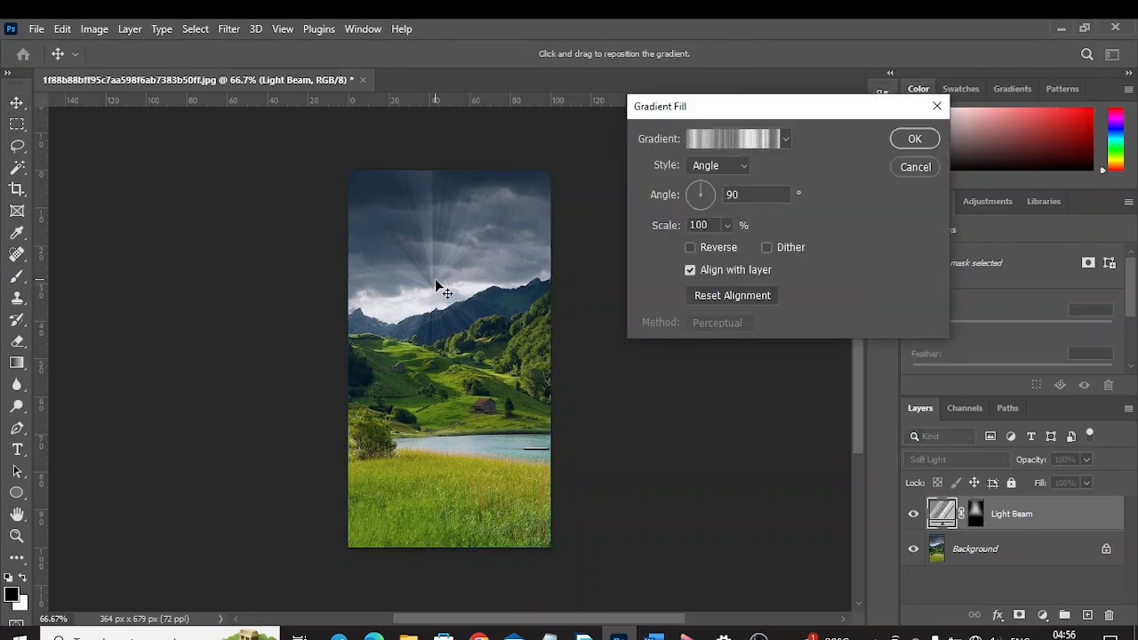
drag(431, 278, 438, 322)
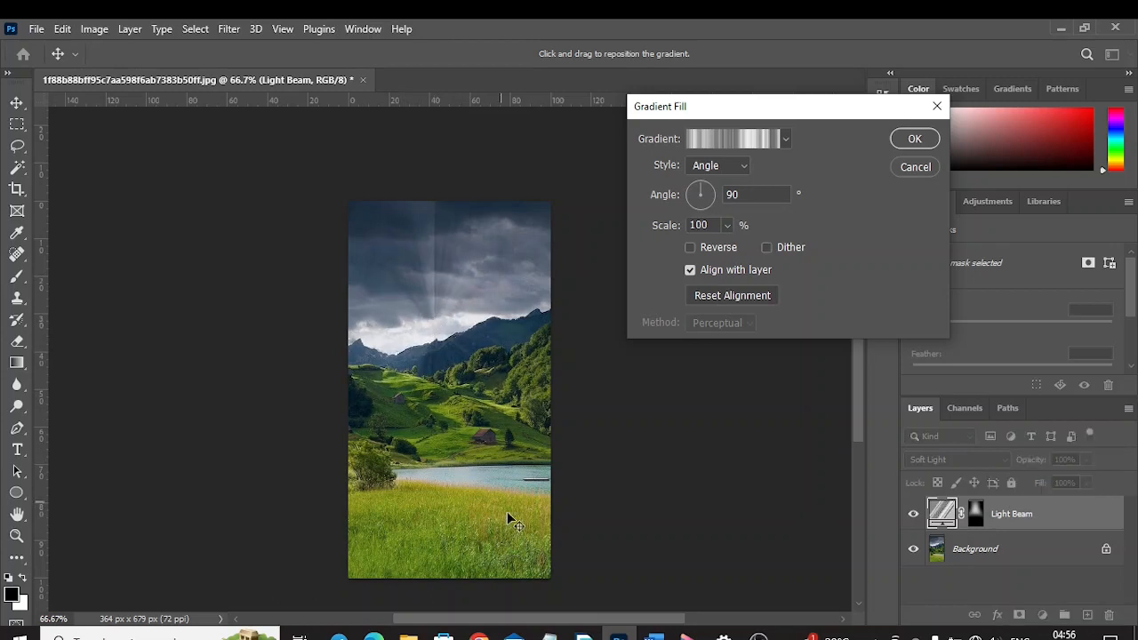
mouse_move(416, 324)
mouse_down()
mouse_move(437, 325)
mouse_move(447, 363)
mouse_move(446, 342)
mouse_up()
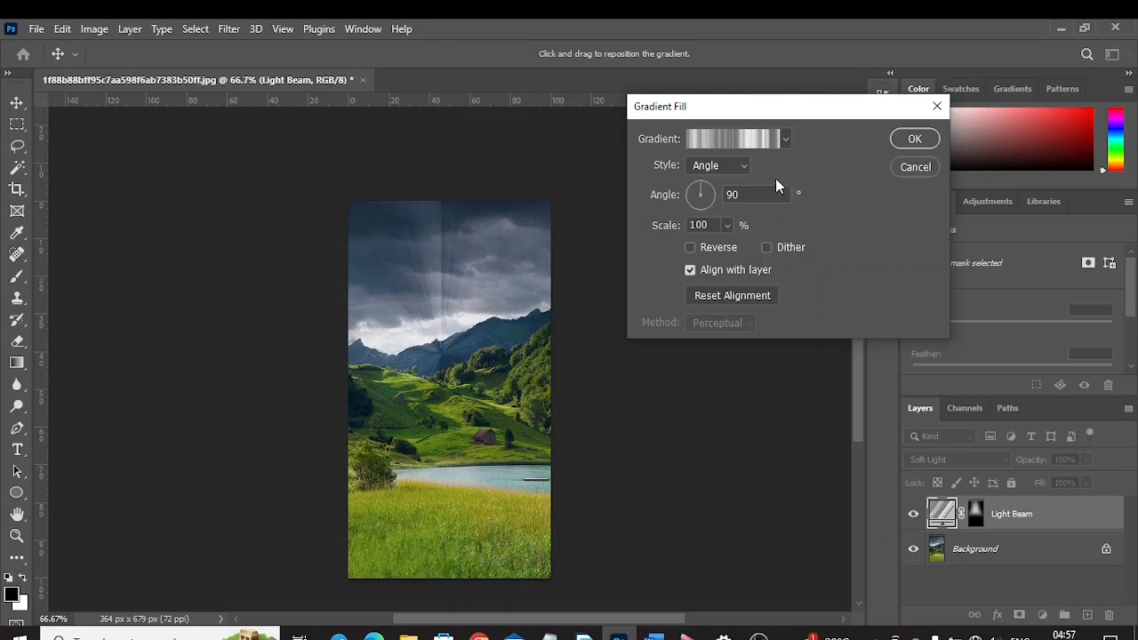
click(899, 138)
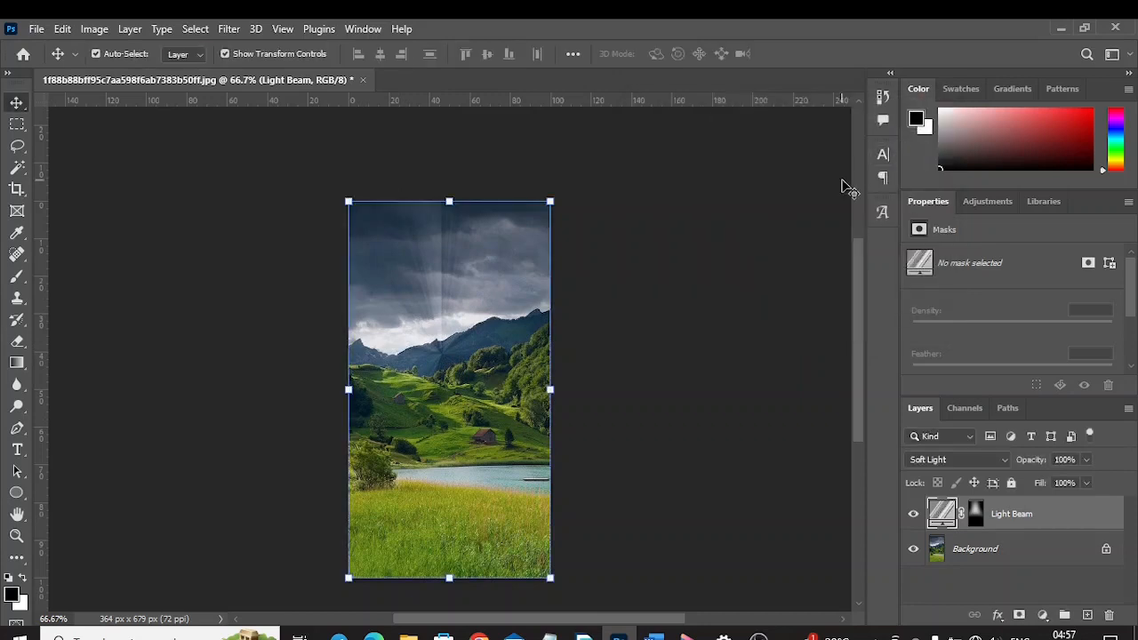